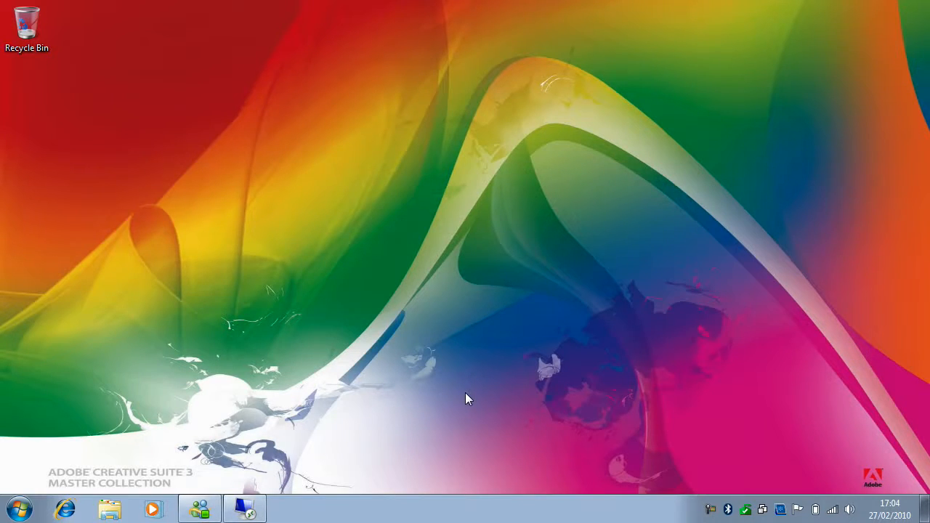
Step: Switch to the wthd-dc-1 remote session and open the WTHD-DC-1 host under Hyper-V Manager in Server Manager
left_click(245, 509)
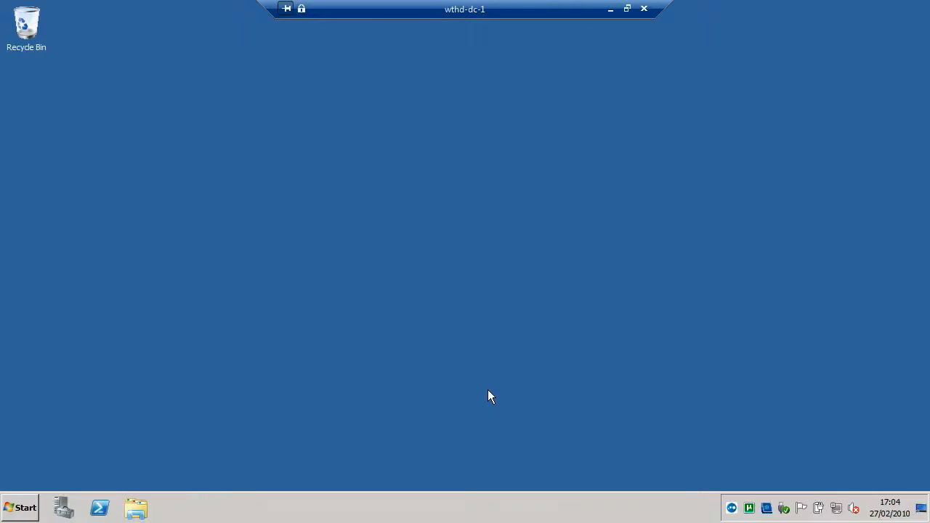
left_click(60, 507)
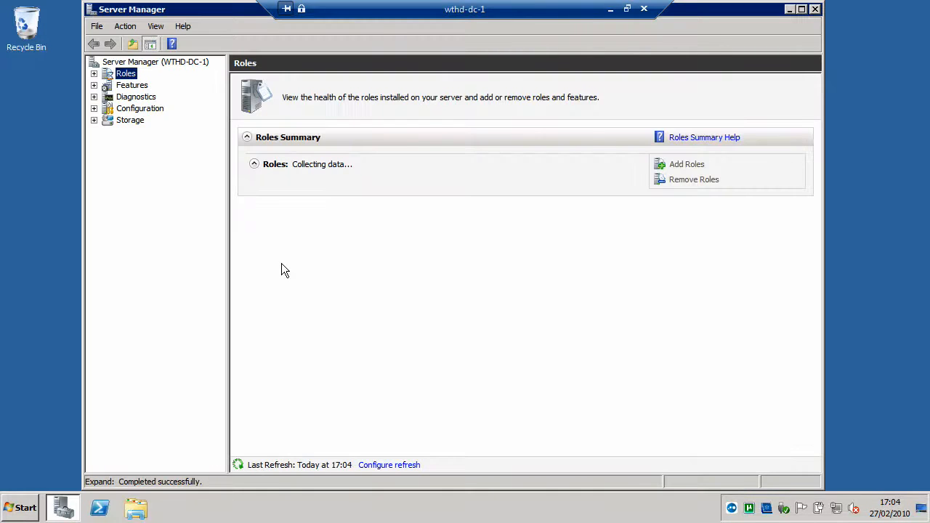
left_click(93, 73)
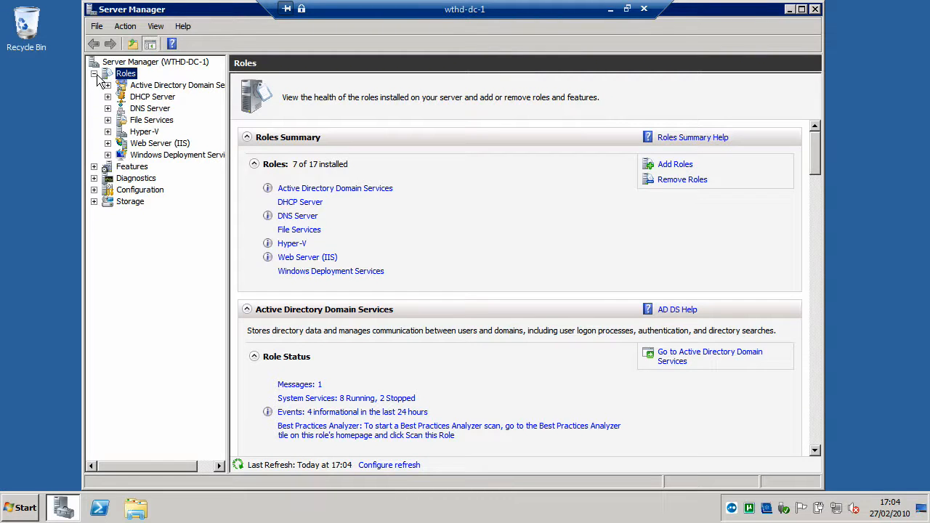
left_click(107, 132)
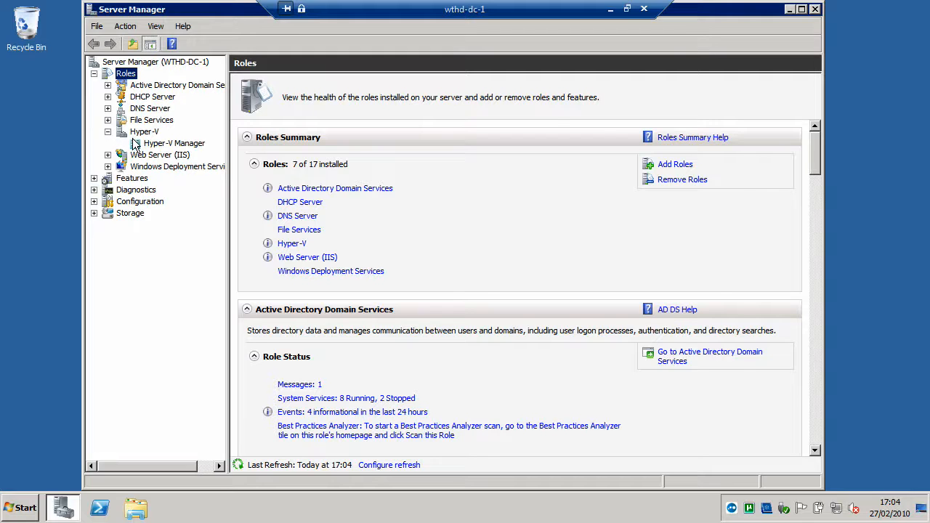
left_click(178, 146)
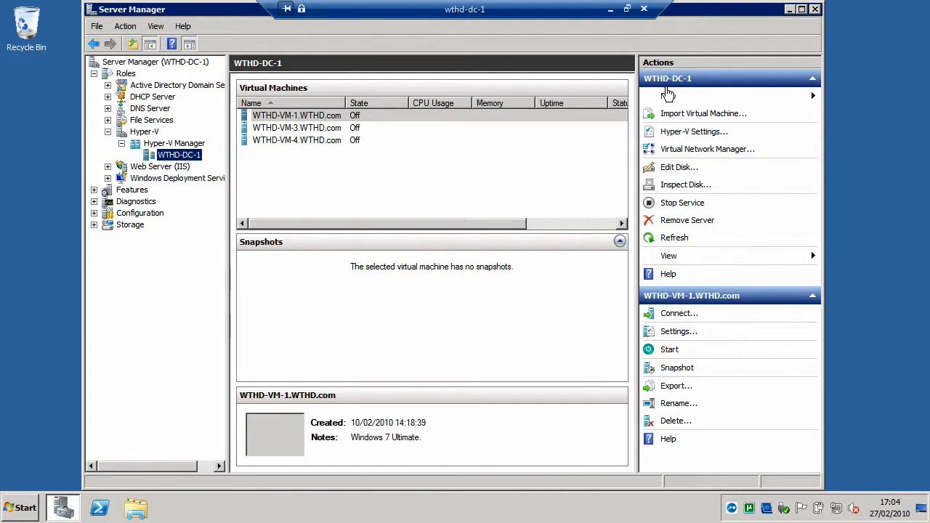
Step: Start creating a new virtual machine on WTHD-DC-1 and continue past the wizard's introduction page
left_click(667, 95)
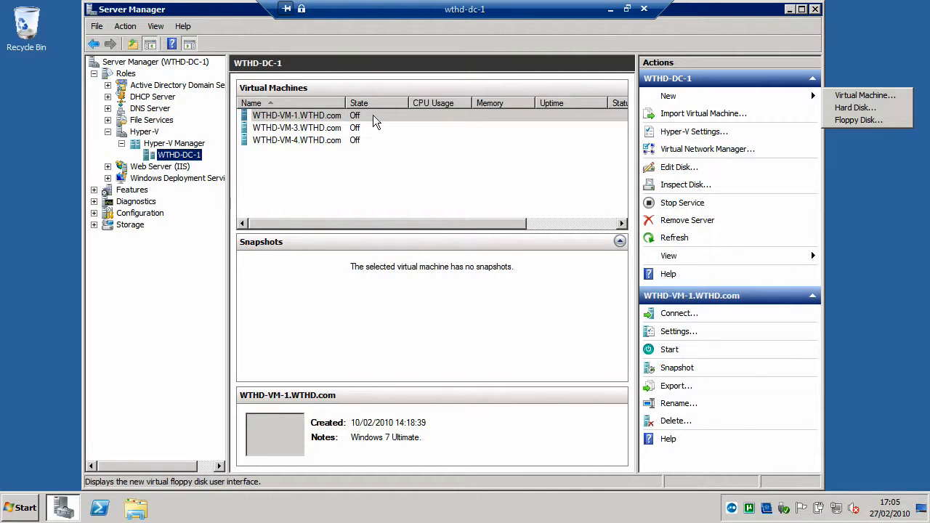
left_click(336, 118)
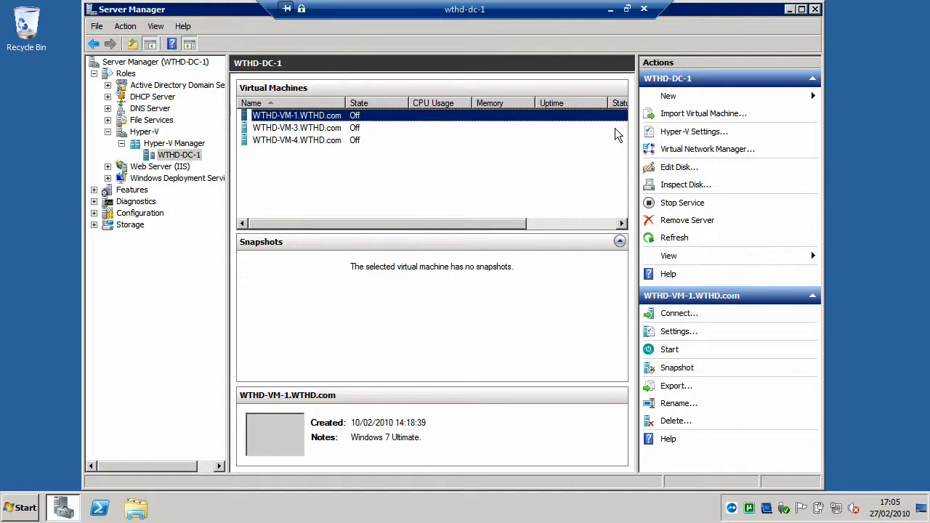
left_click(663, 98)
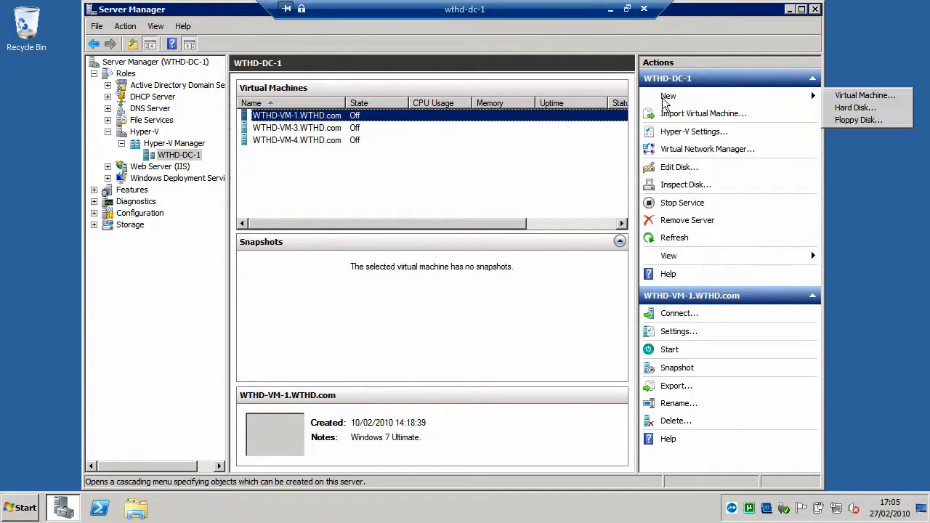
left_click(853, 96)
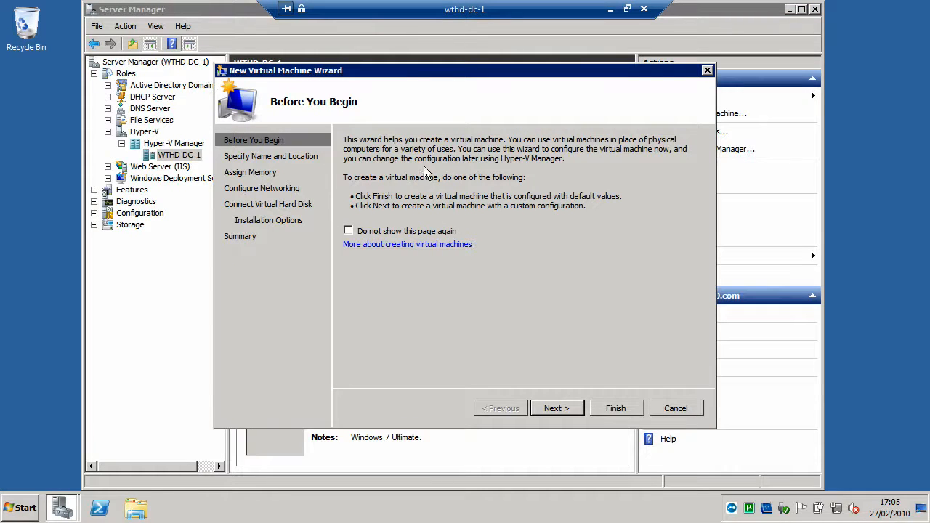
left_click(551, 411)
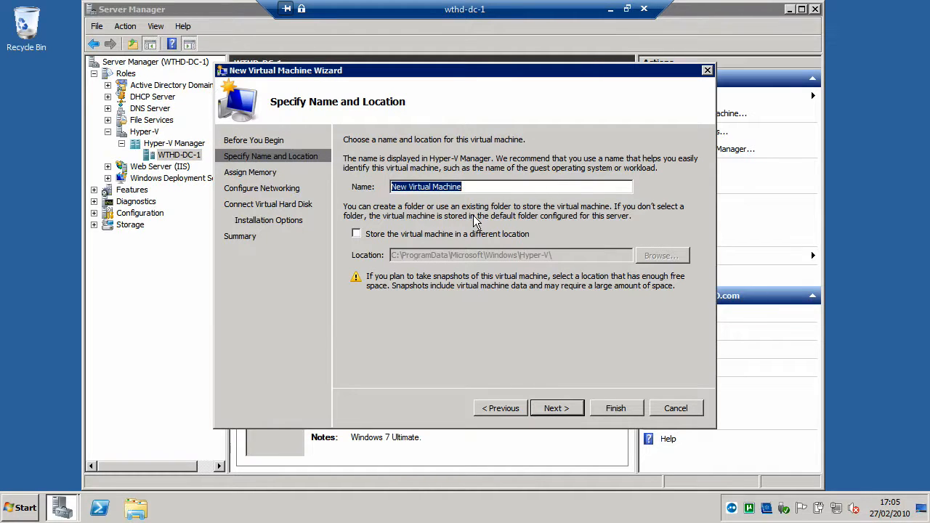
Step: Name the virtual machine DEMO.WTHD.com and store it in a different location, E:\VIRTUAL MACHINES\
type("De")
key("BackSpace")
type("EMO")
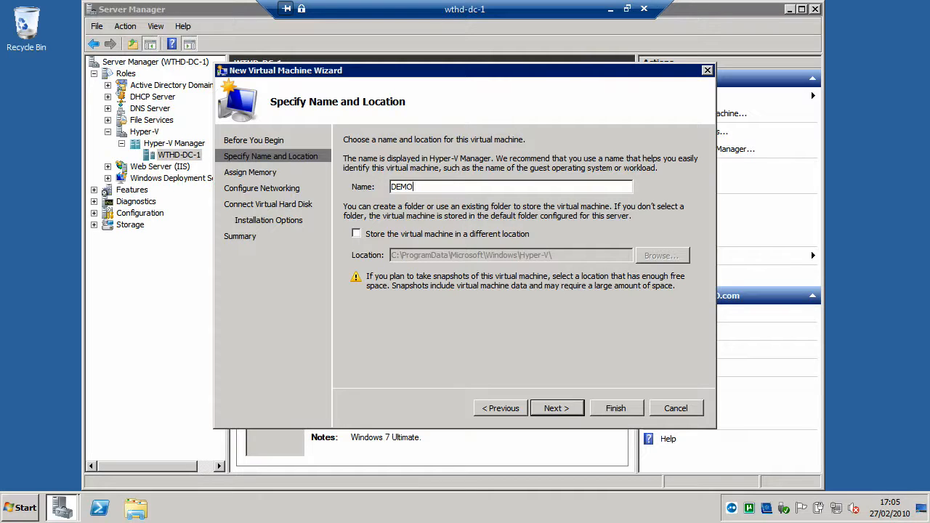
type(".WTHD.com")
left_click(356, 234)
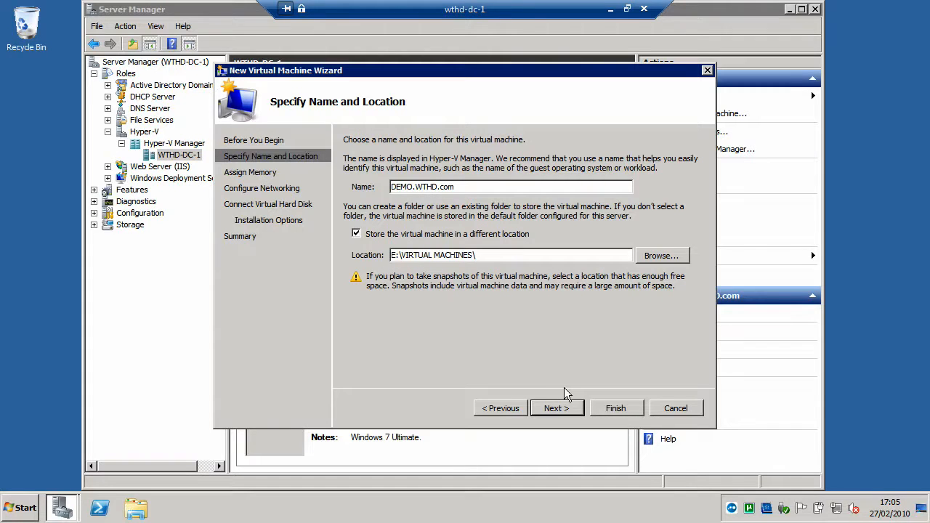
left_click(561, 408)
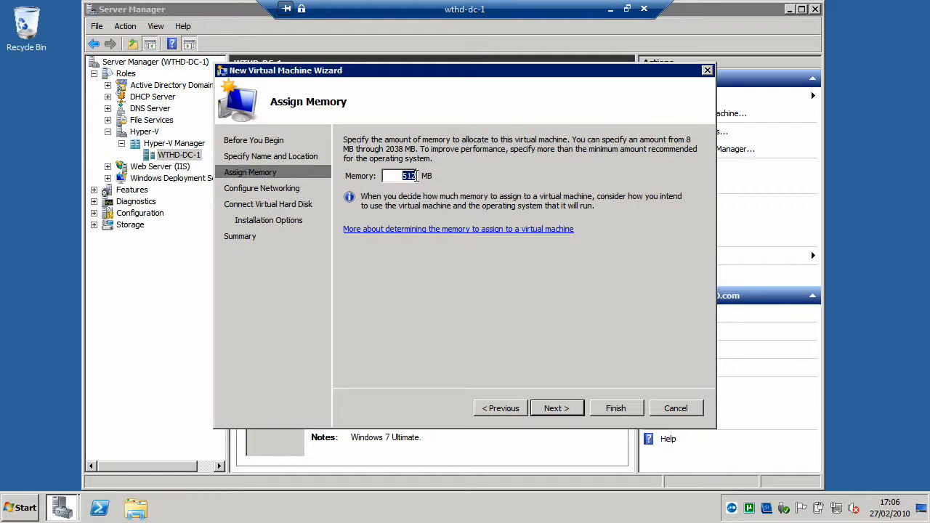
Step: Accept 512 MB of memory and connect the network adapter to WTHD VIRTUAL
left_click(563, 410)
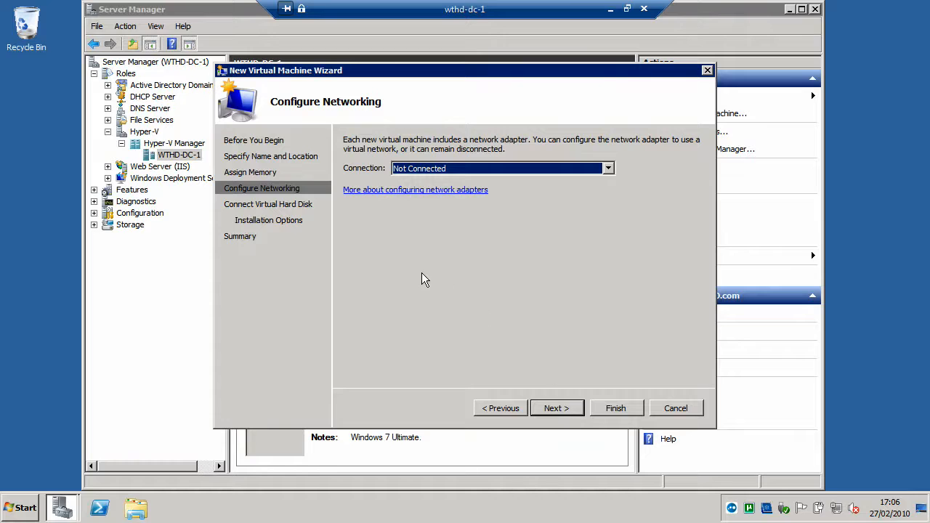
left_click(608, 168)
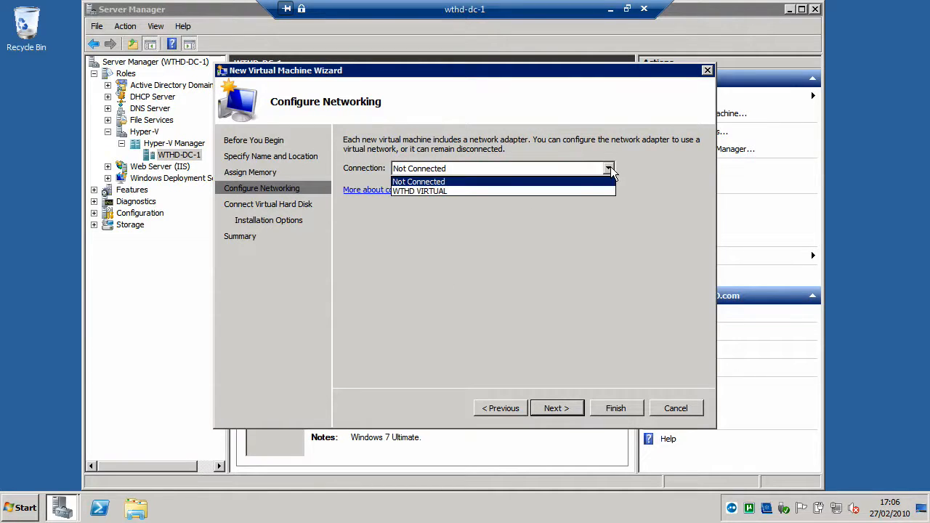
left_click(424, 192)
left_click(561, 407)
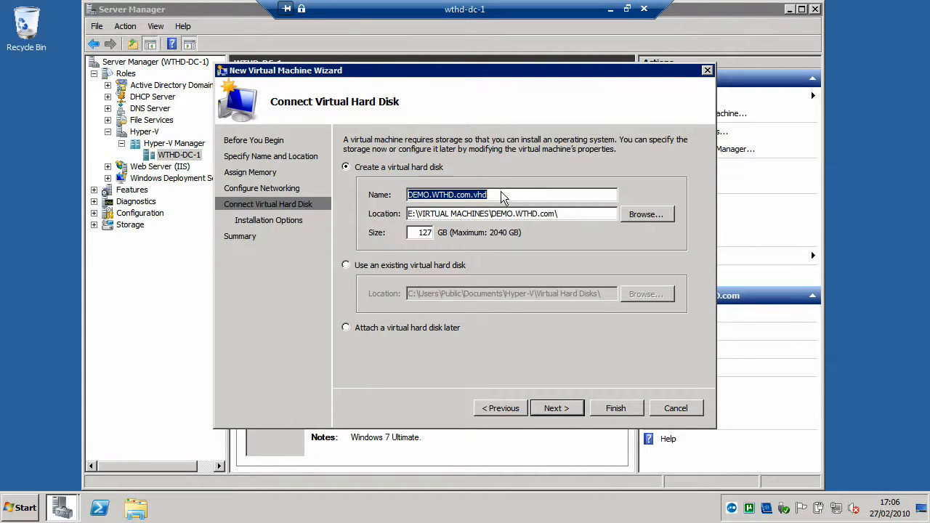
Step: Set the size of the new virtual hard disk to 80 GB and continue to the installation options
left_click_drag(414, 233, 441, 238)
type("80")
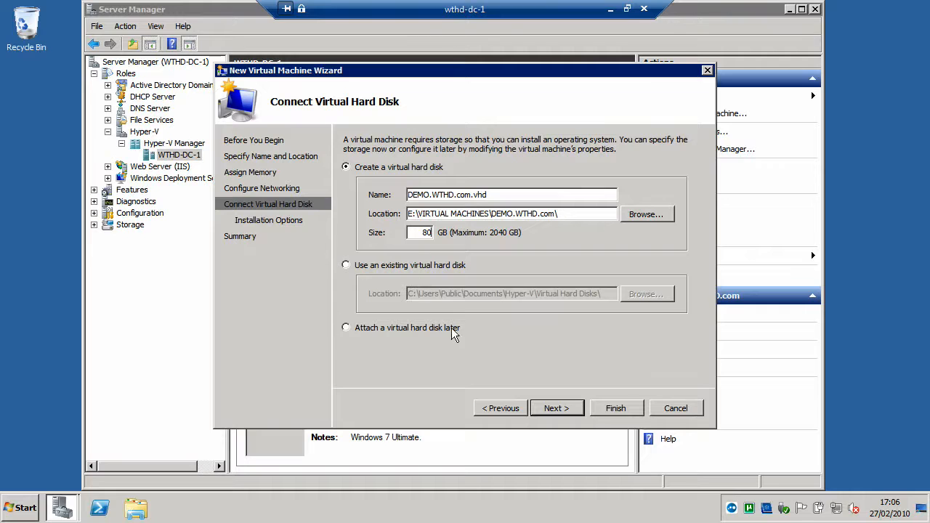
left_click(551, 410)
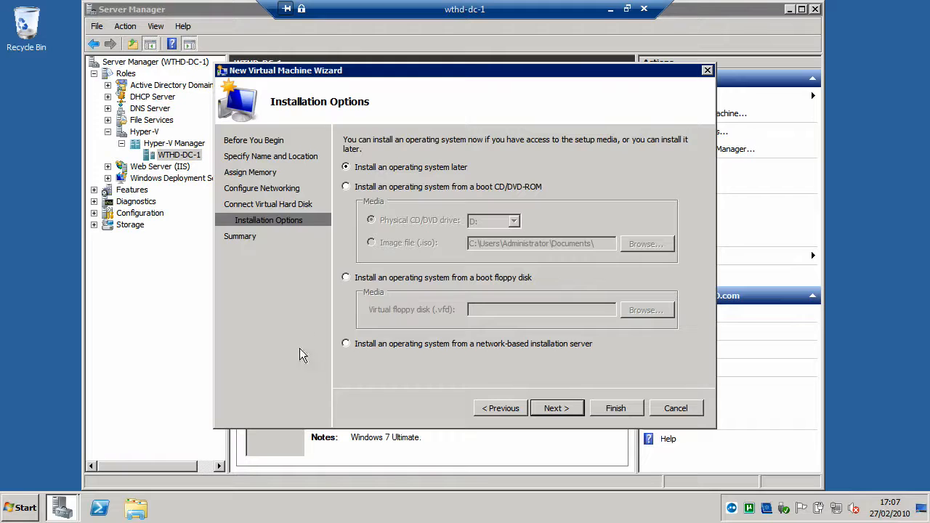
Step: Choose to install the operating system from the 7600.16385.090713-1255_x86fre_enterprise ISO image in Documents and finish creating the virtual machine
left_click(345, 187)
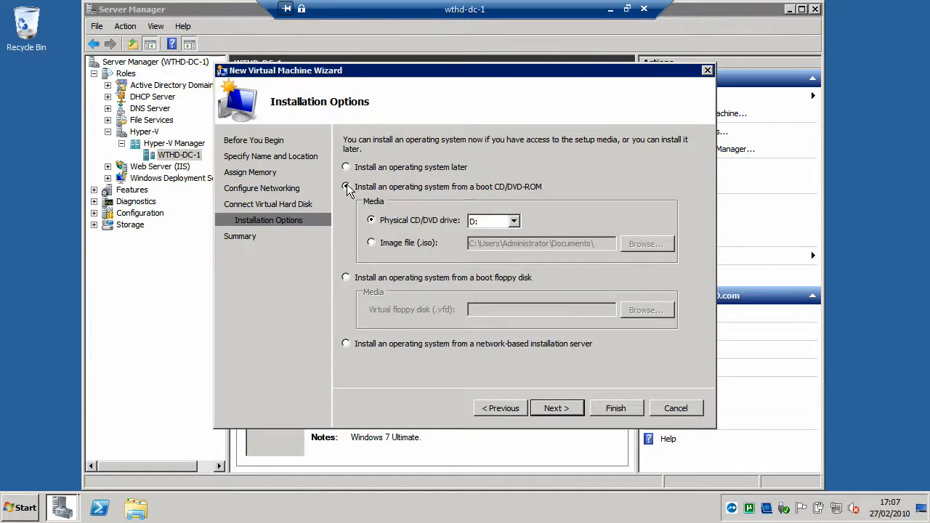
left_click(371, 243)
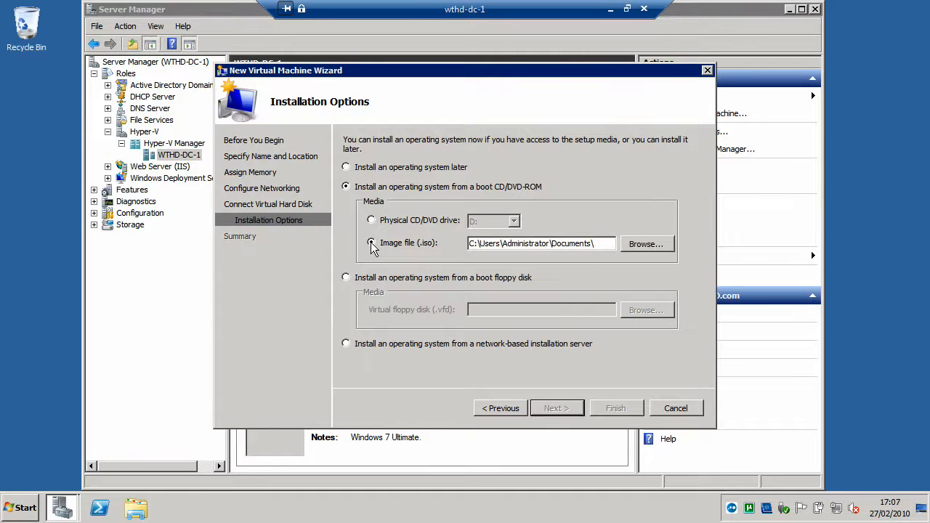
left_click(632, 244)
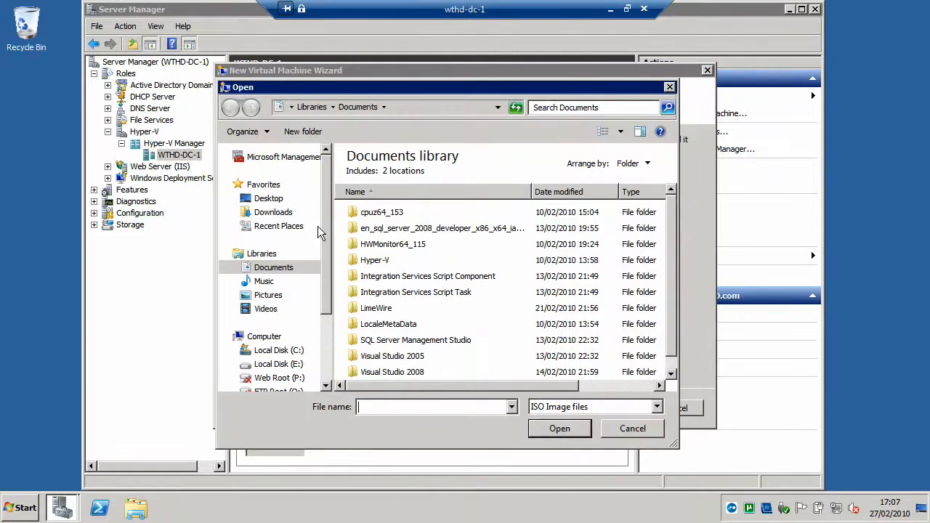
scroll(671, 320, "down", 1)
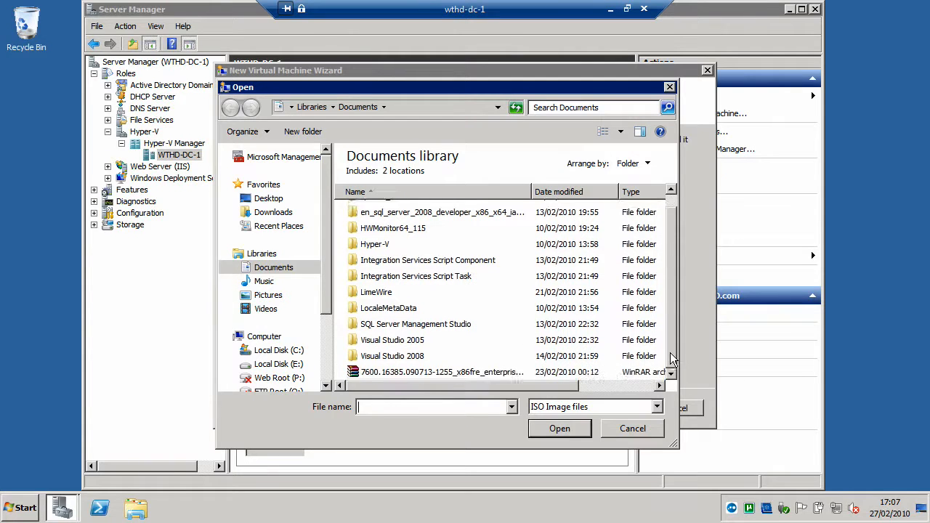
left_click(463, 374)
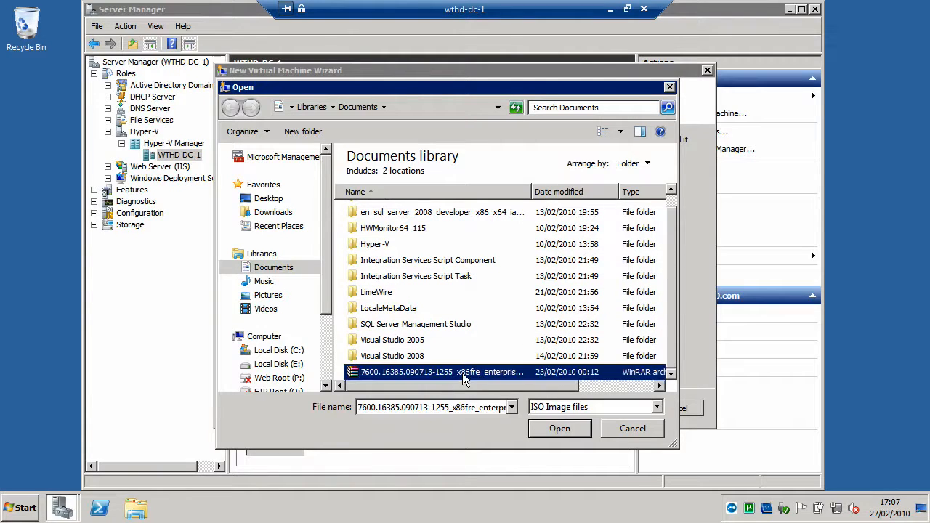
left_click(549, 429)
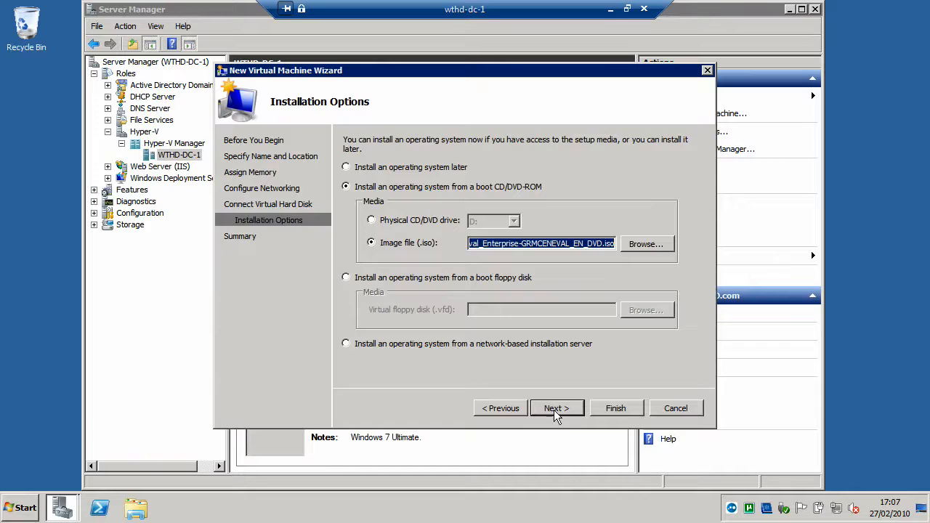
left_click(556, 408)
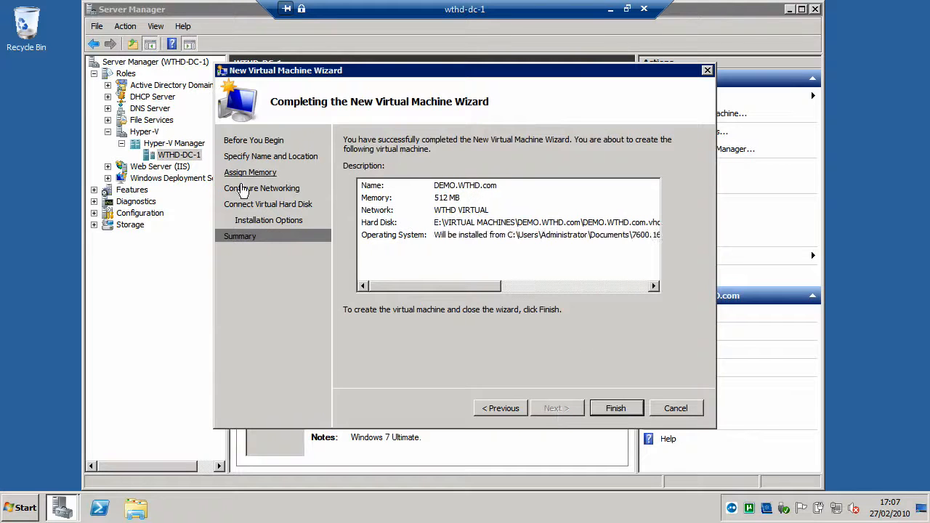
left_click(615, 408)
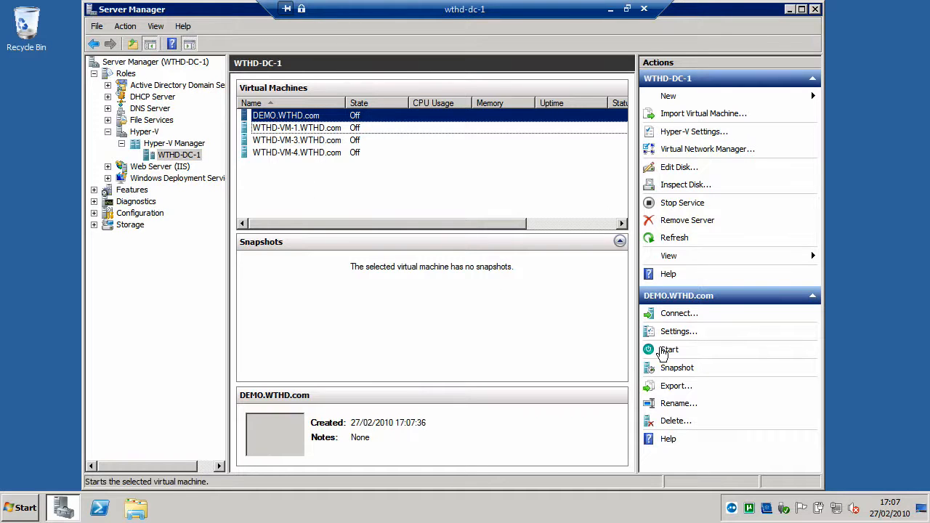
Step: Start DEMO.WTHD.com and connect to it to view the Windows setup booting
left_click(669, 350)
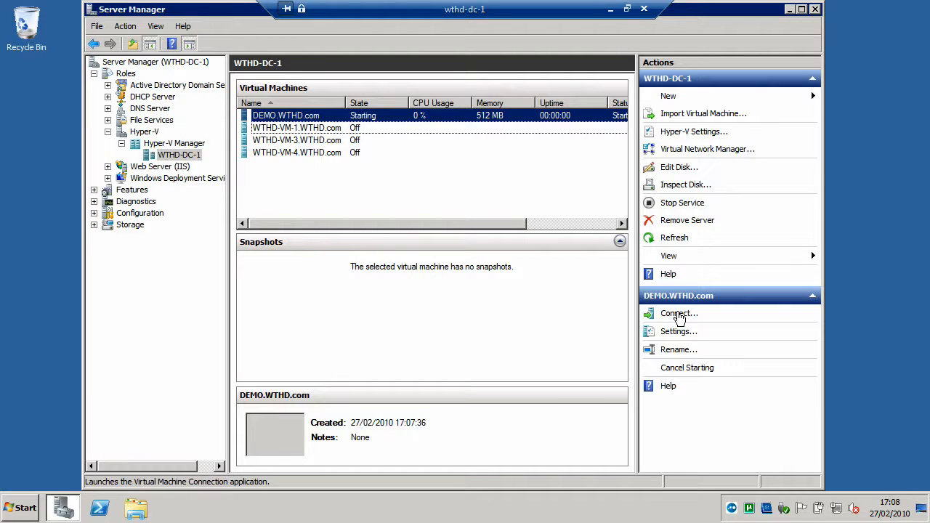
left_click(680, 318)
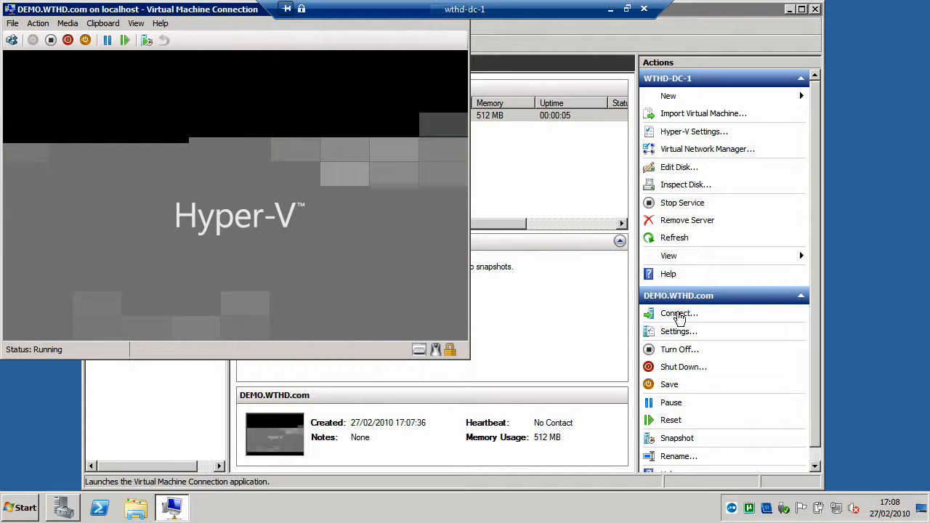
left_click_drag(170, 9, 272, 19)
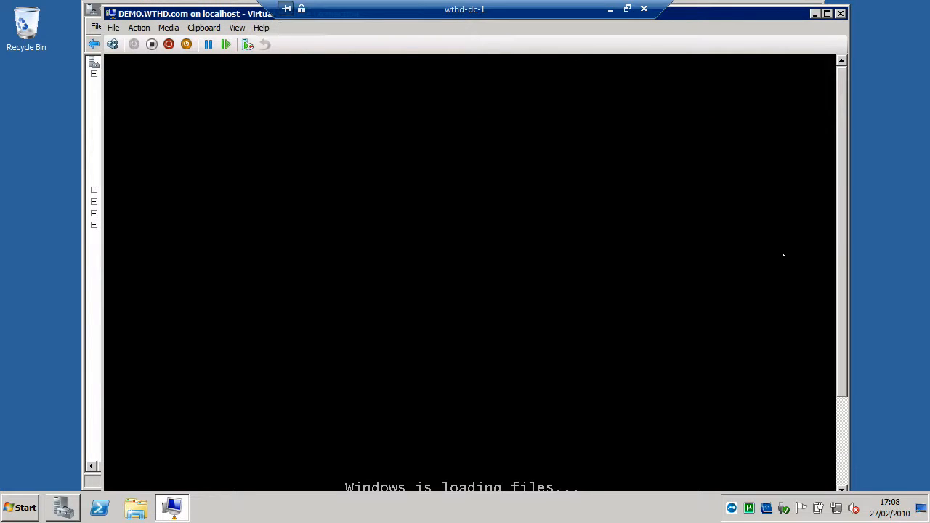
left_click_drag(842, 257, 829, 345)
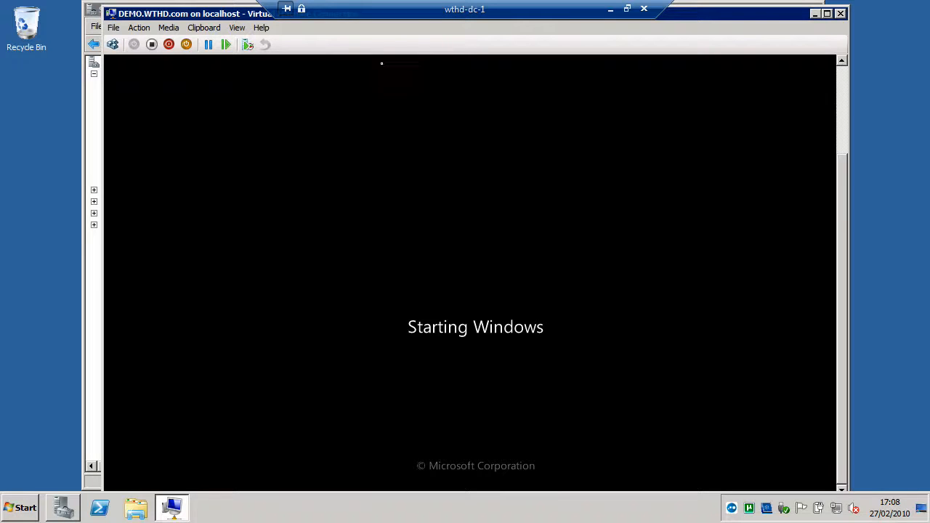
Step: Turn off the DEMO.WTHD.com virtual machine and close its connection window
left_click(152, 45)
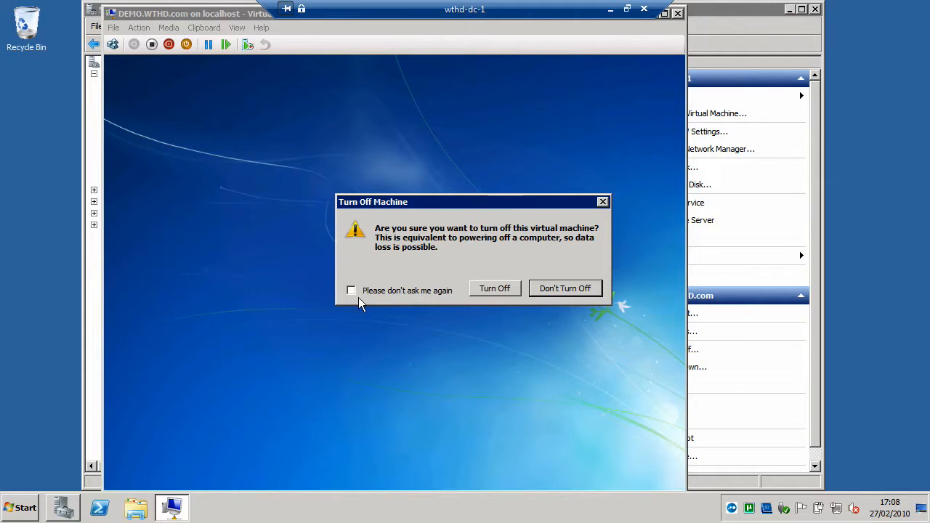
left_click(507, 291)
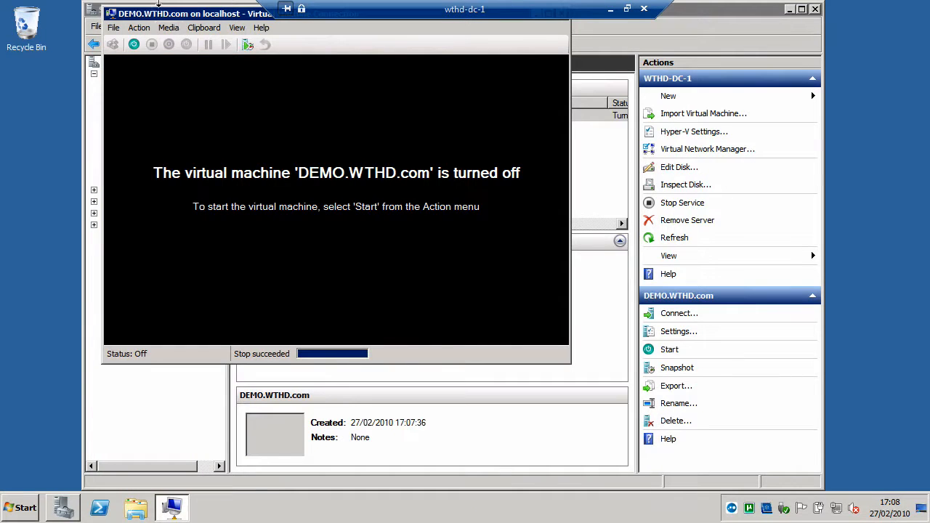
left_click_drag(166, 16, 181, 72)
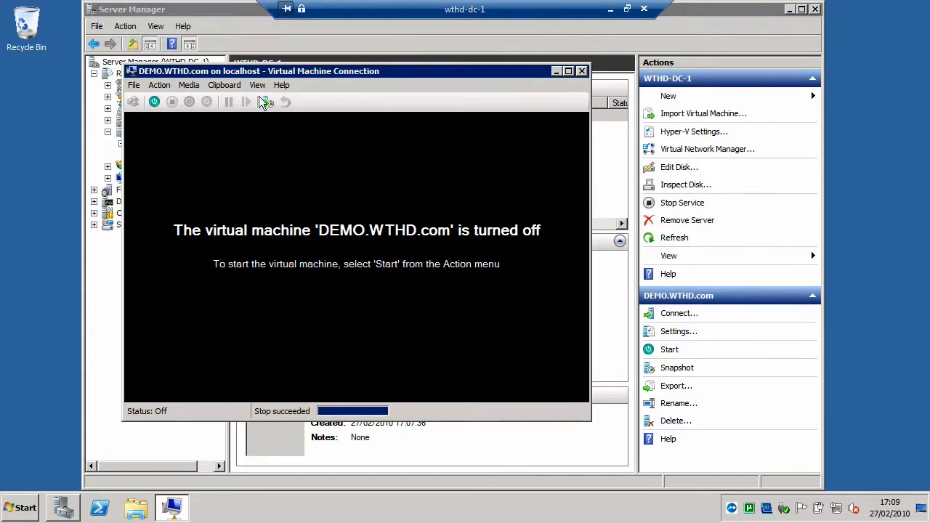
left_click(580, 69)
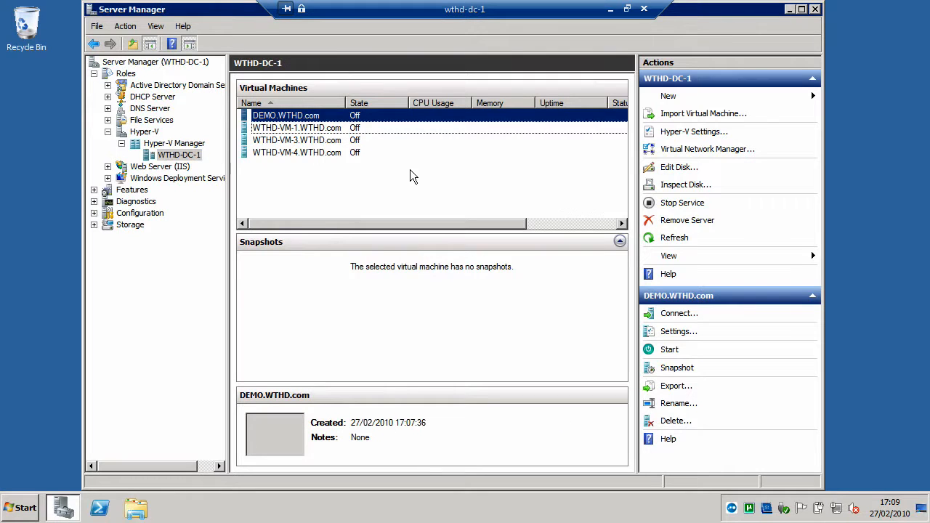
Step: Open the settings of the WTHD-VM-1.WTHD.com virtual machine and reposition the settings window so its pages can be viewed
left_click(278, 141)
left_click(280, 129)
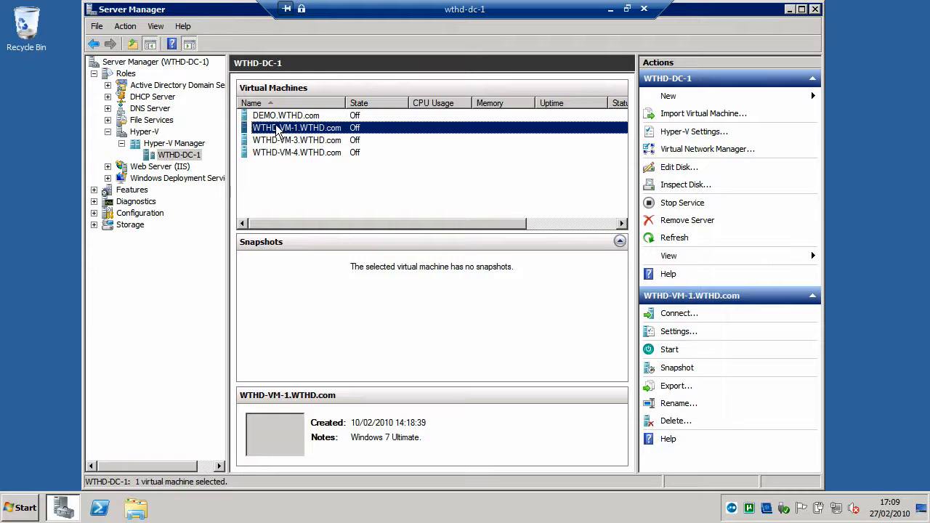
right_click(278, 129)
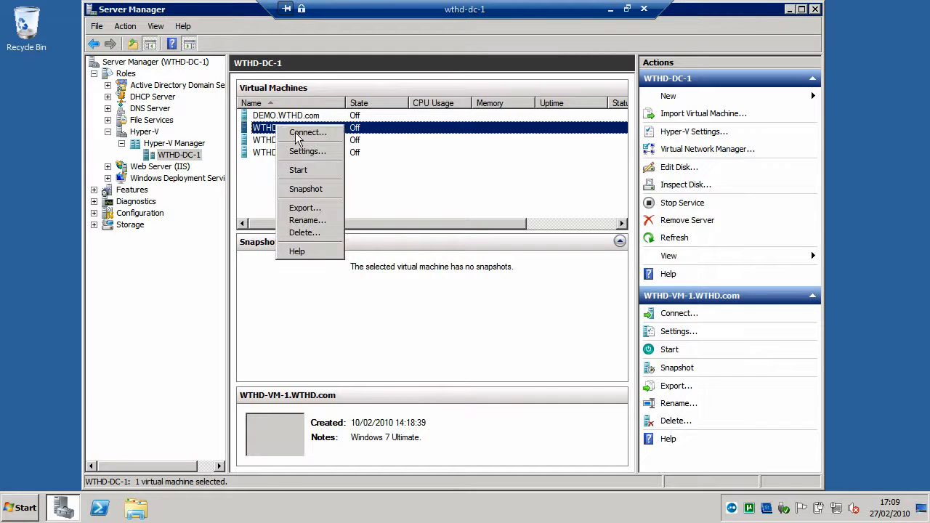
left_click(309, 154)
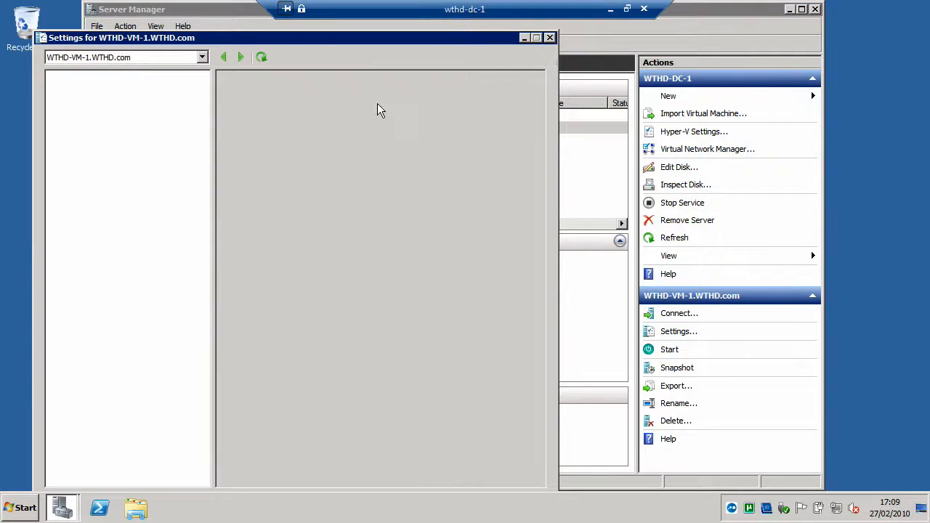
left_click_drag(441, 38, 506, 28)
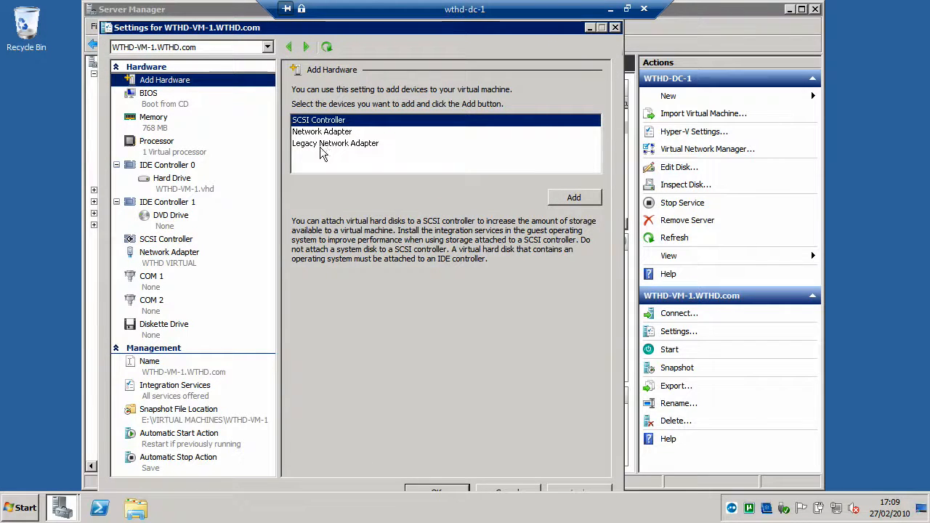
Step: Add another SCSI controller to WTHD-VM-1.WTHD.com and remove it again
left_click(587, 199)
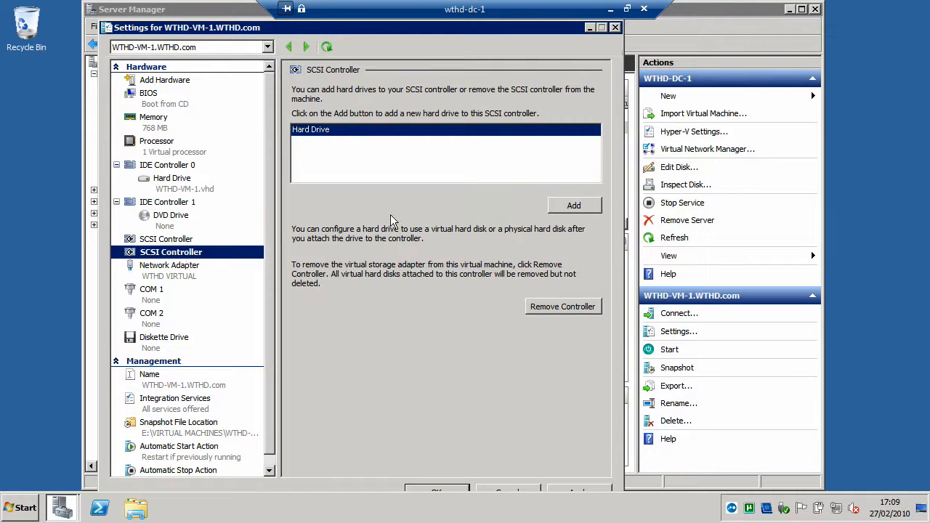
left_click(567, 308)
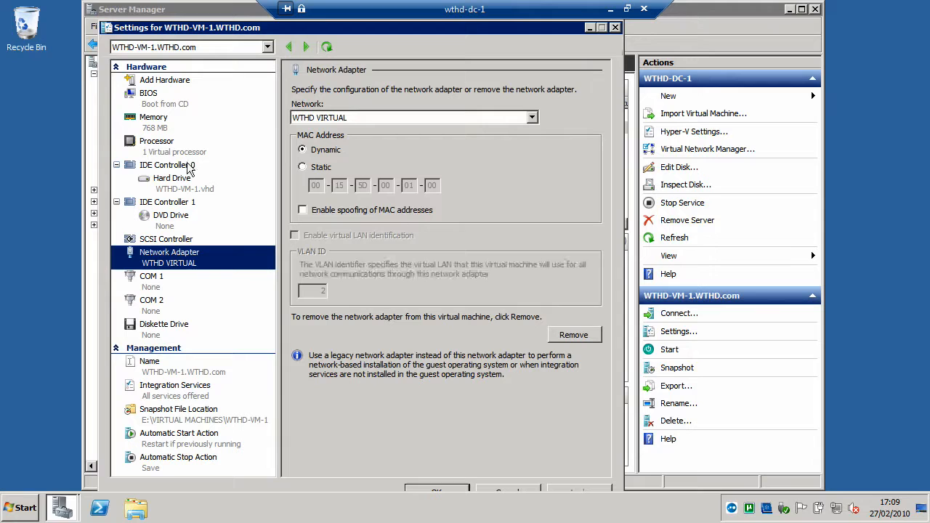
left_click(167, 239)
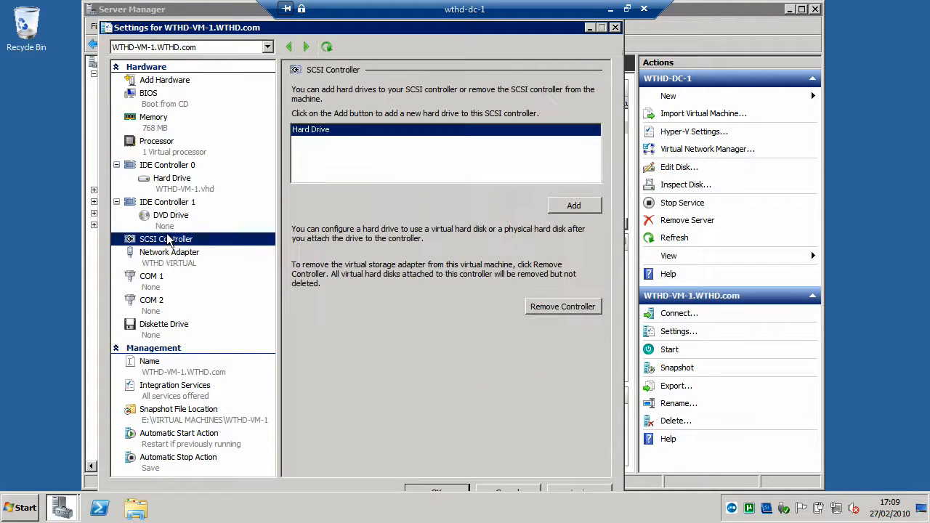
Step: Examine the virtual machine's BIOS, memory, processor and IDE controller settings, including the attached hard drive and DVD drive
left_click(152, 84)
left_click(152, 95)
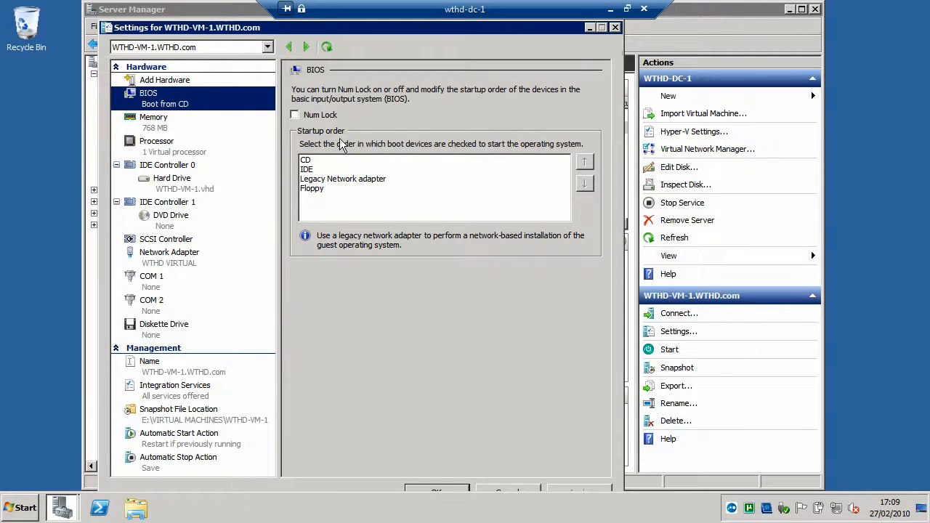
left_click(162, 125)
left_click(162, 145)
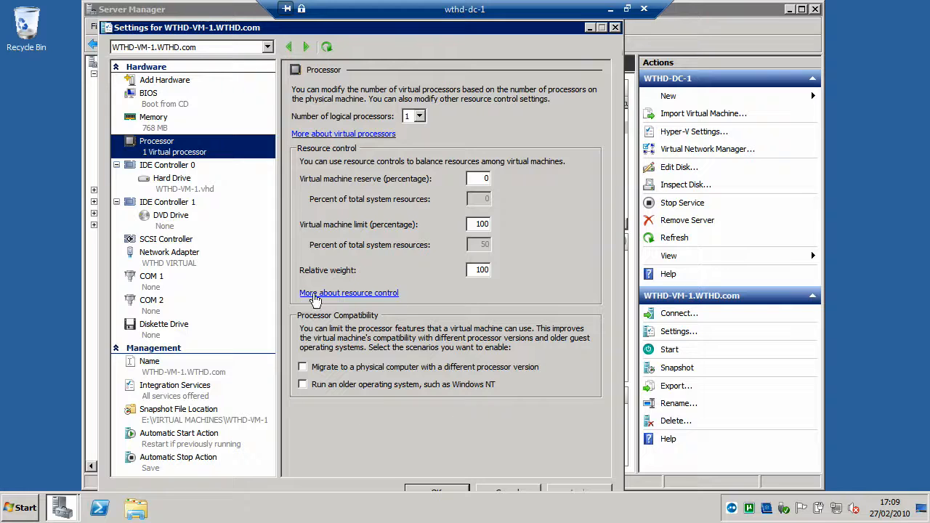
left_click(181, 167)
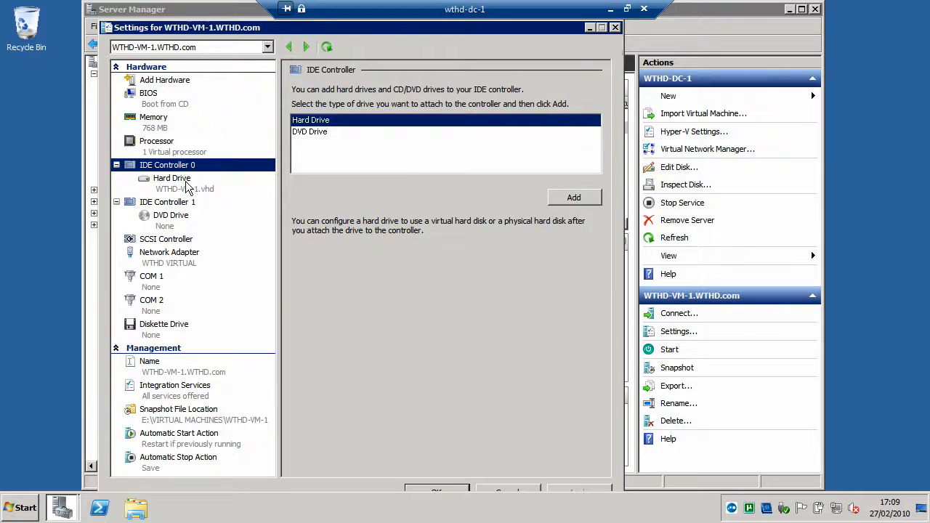
left_click(187, 185)
left_click(174, 203)
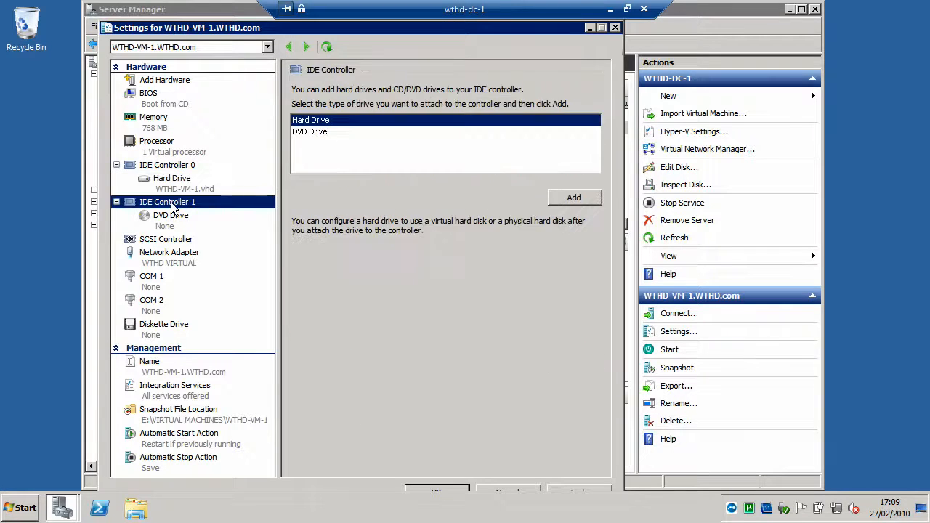
left_click(172, 216)
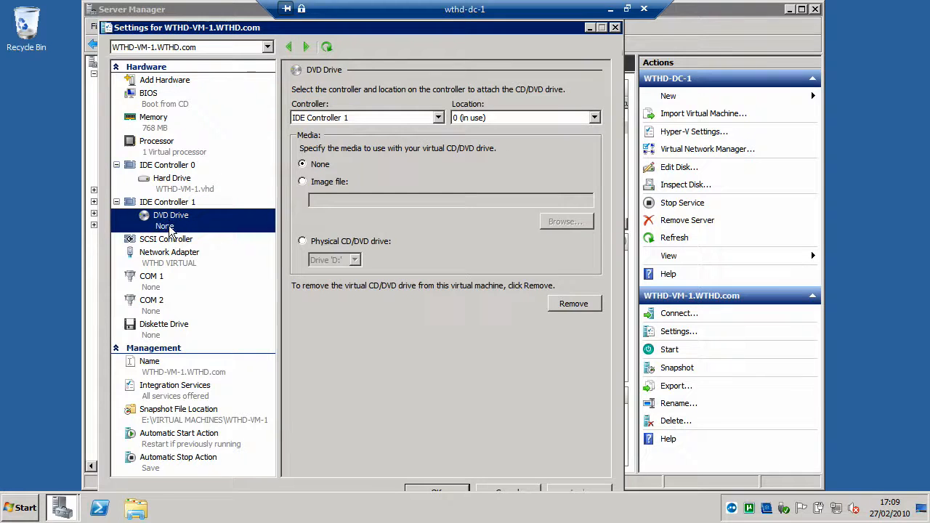
Step: Review the SCSI controller, network adapter, COM 1, COM 2 and diskette drive settings of WTHD-VM-1.WTHD.com
left_click(172, 239)
left_click(171, 252)
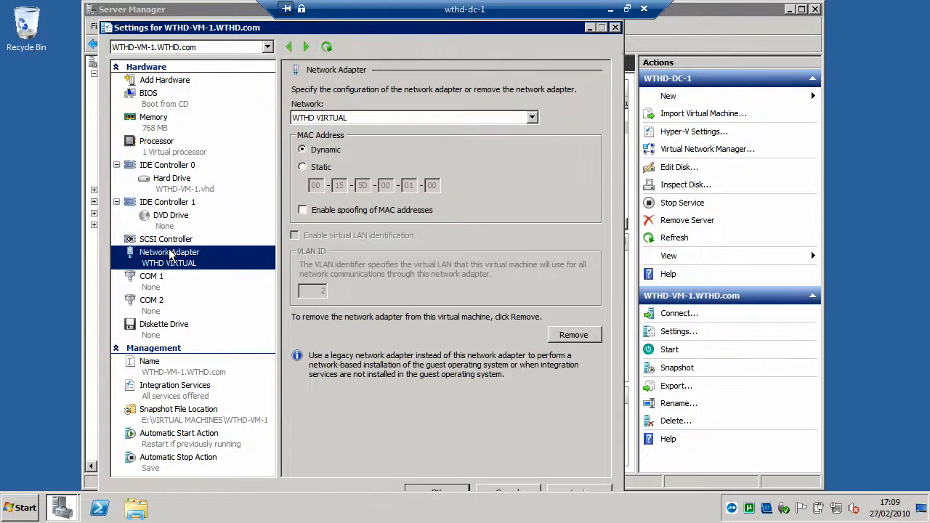
left_click(143, 282)
left_click(149, 306)
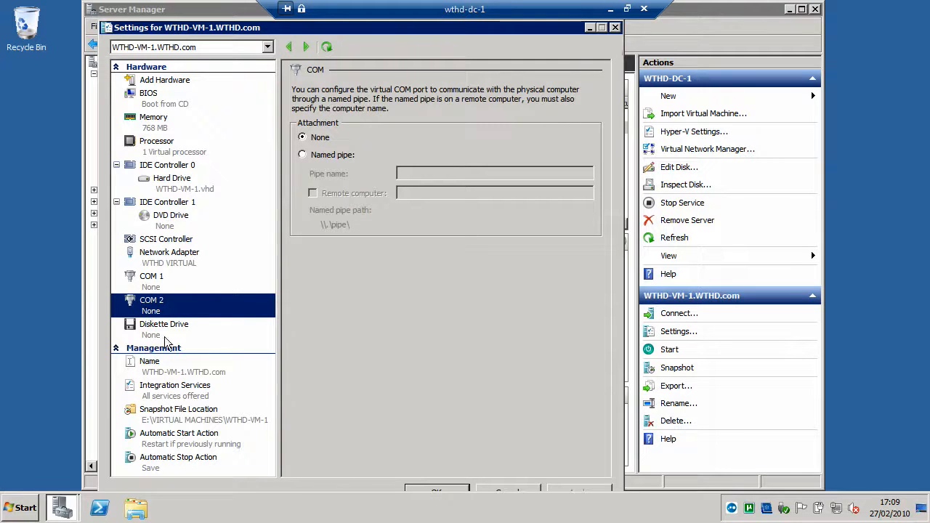
left_click(164, 332)
Step: Review the management settings: name, integration services, snapshot file location, and automatic start and stop actions
left_click(133, 374)
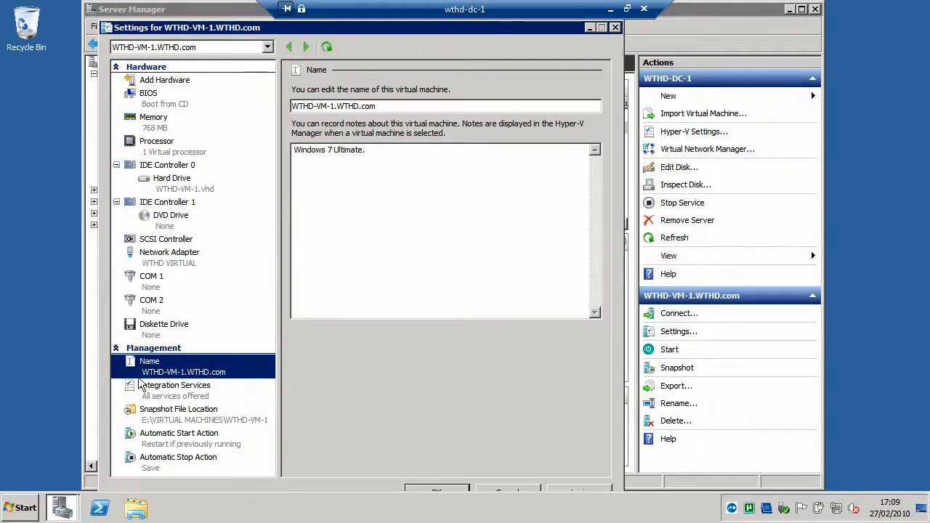
left_click(148, 392)
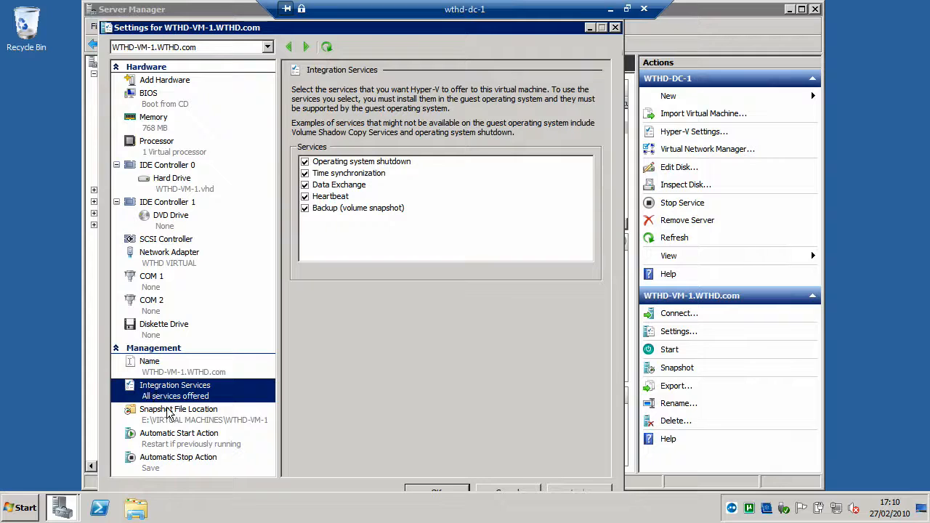
left_click(168, 412)
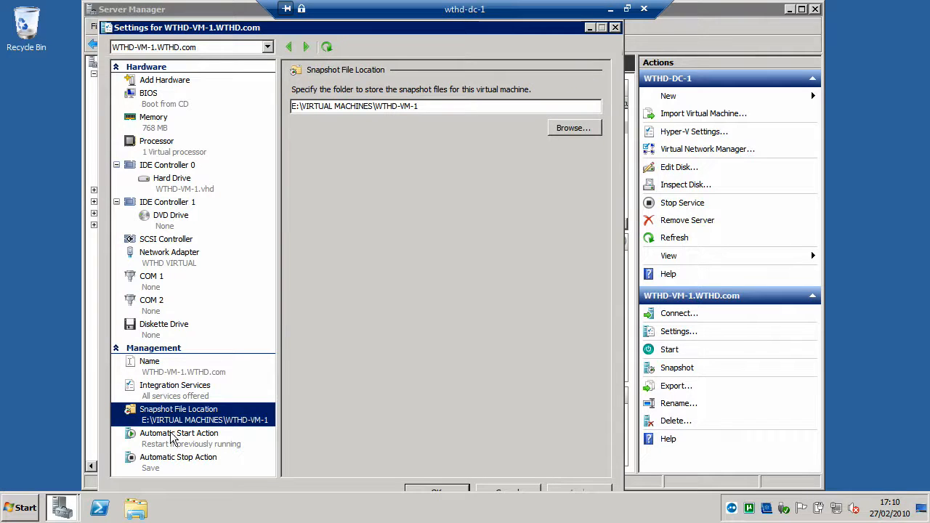
left_click(173, 436)
left_click(167, 459)
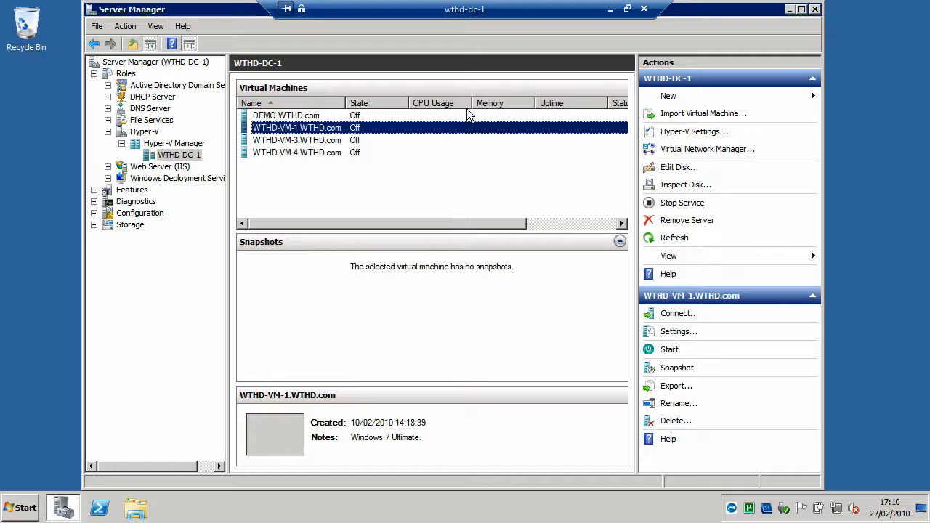
Step: Close Server Manager and disconnect the Remote Desktop session to wthd-dc-1
left_click(814, 10)
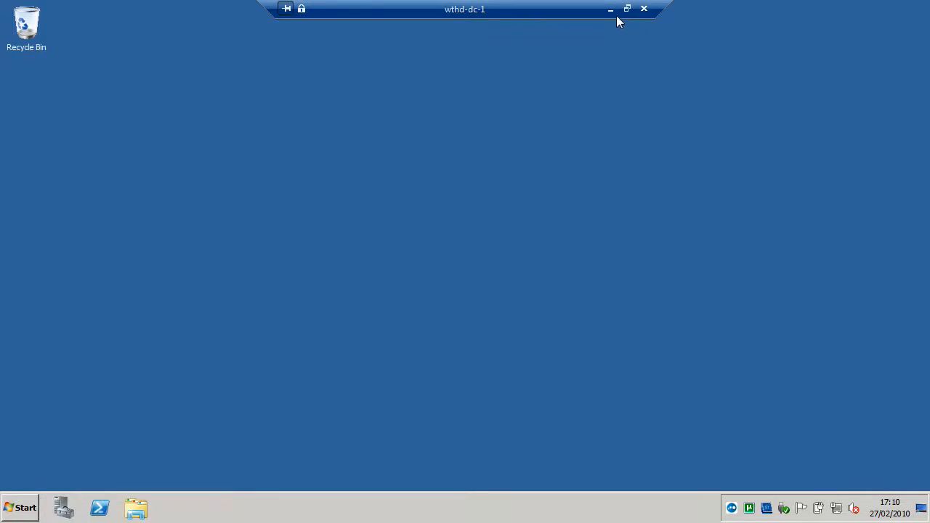
left_click(643, 9)
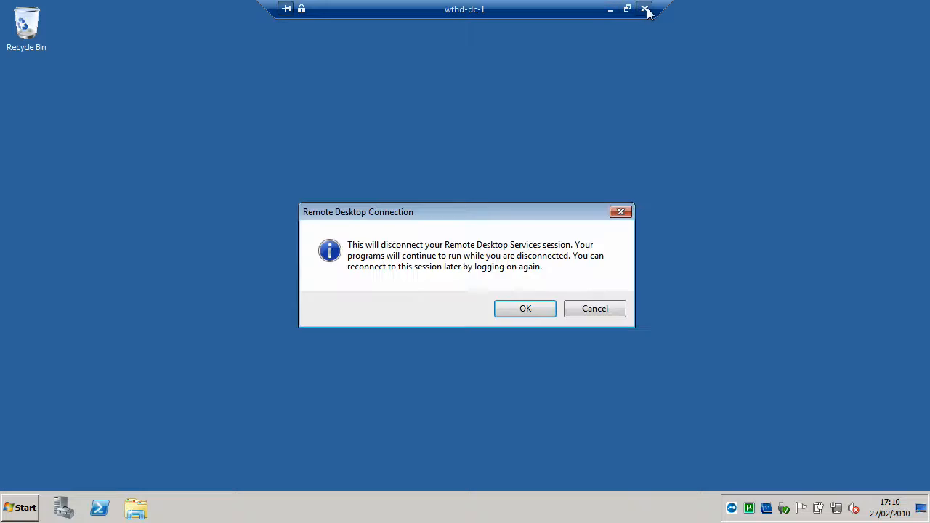
left_click(526, 310)
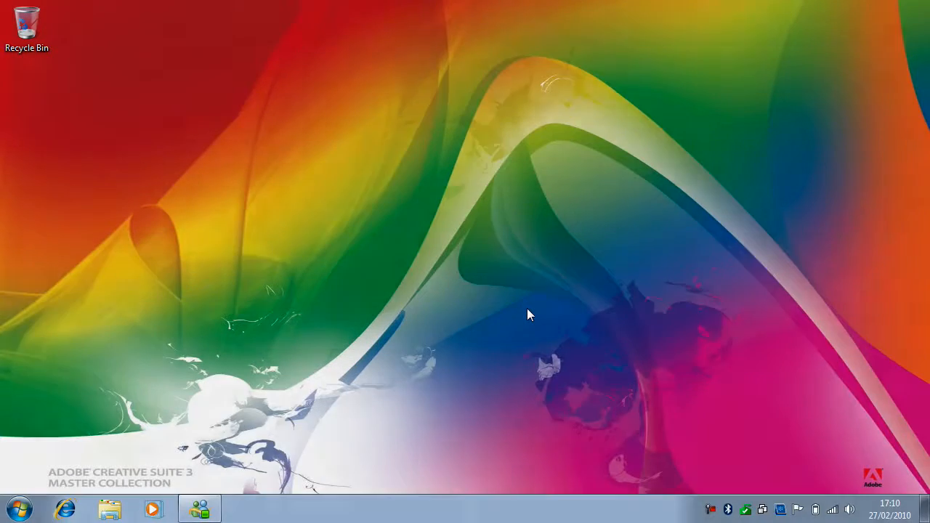